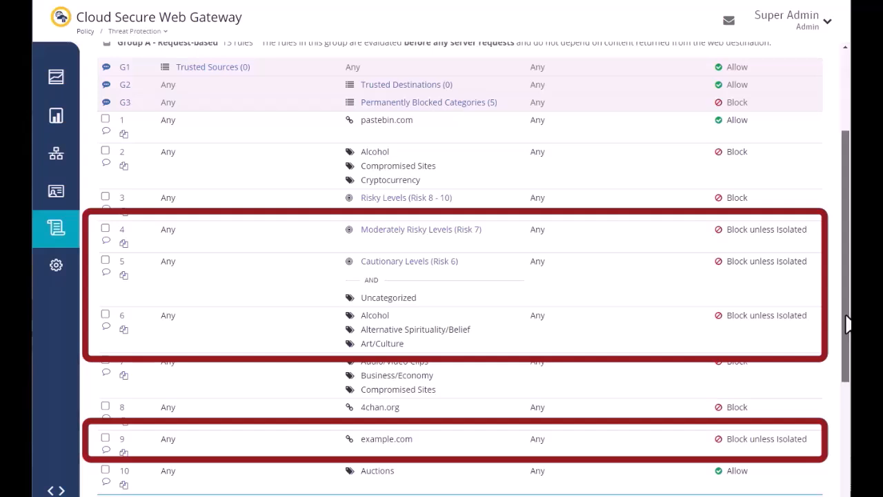
- Review the Block unless Isolated rules in the Threat Protection policy and open the linked Web Isolation policy
scroll(849, 324, "down", 3)
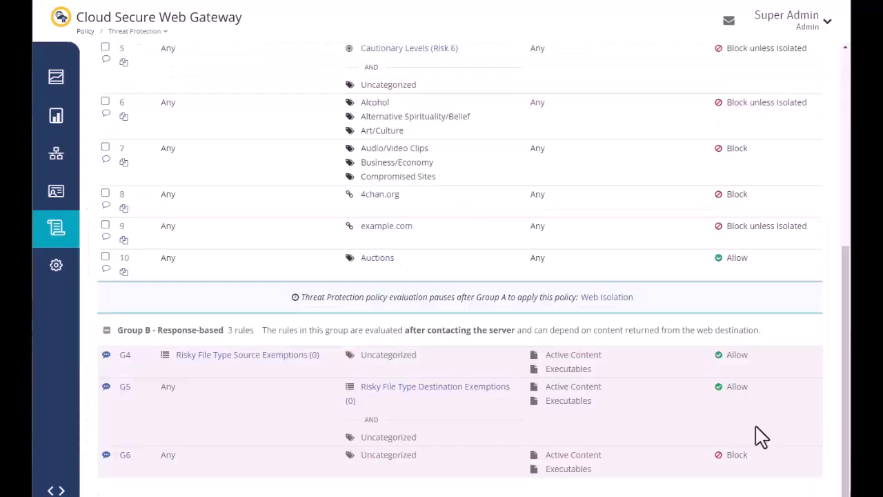
left_click(608, 297)
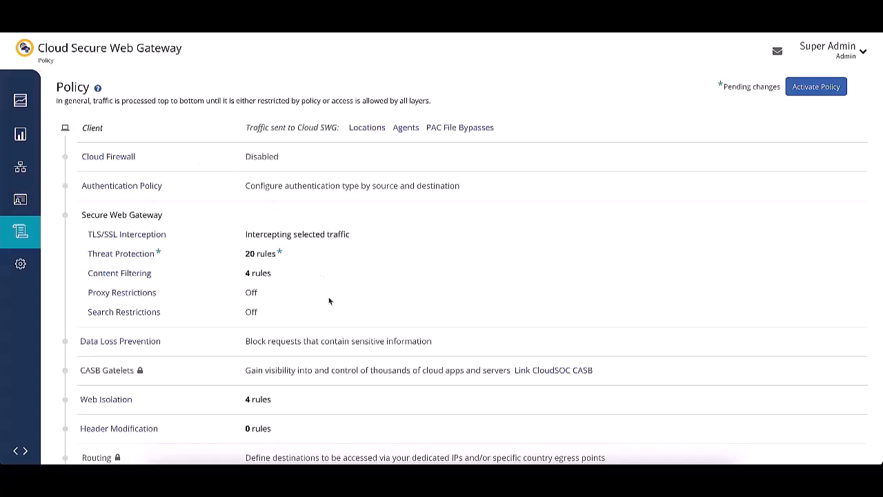
- Open the Threat Protection policy and view its High Risk Isolation Rules setting without changing it
scroll(329, 300, "down", 1)
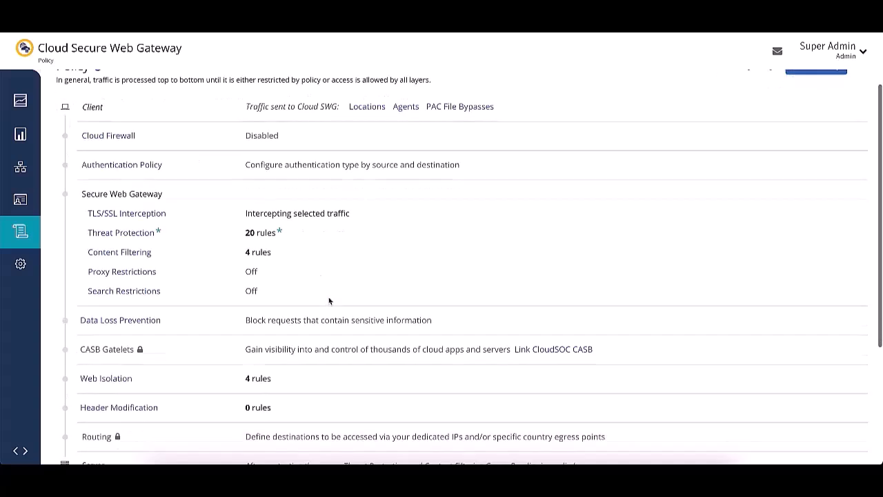
left_click(131, 234)
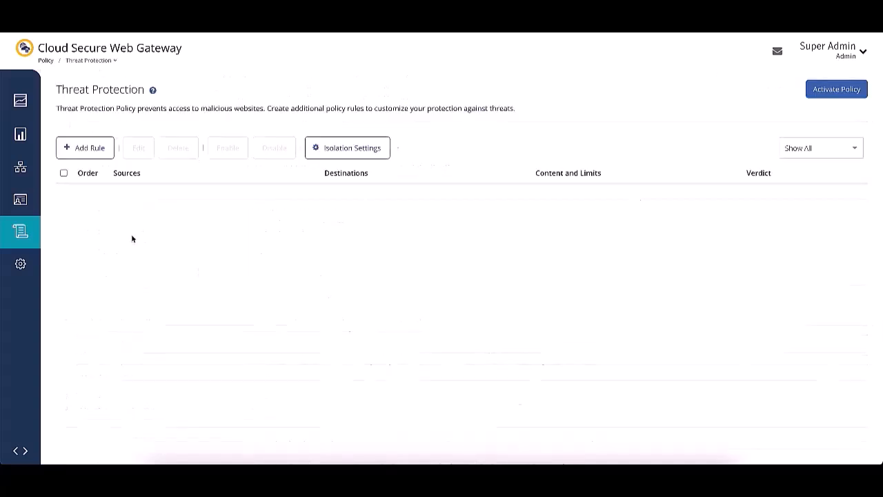
left_click(369, 157)
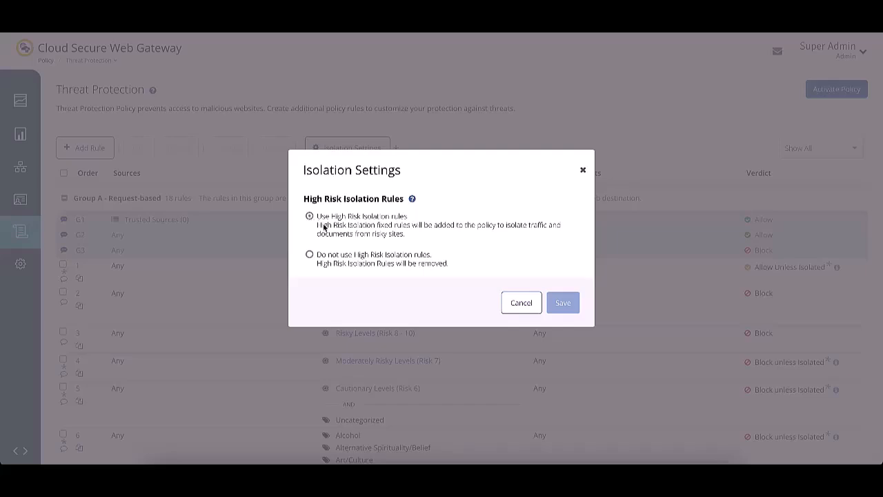
left_click(521, 303)
- Examine the verdicts of the Threat Protection rules, from rule 1 down to High Risk Isolation rules H1 to H4
scroll(650, 168, "down", 2)
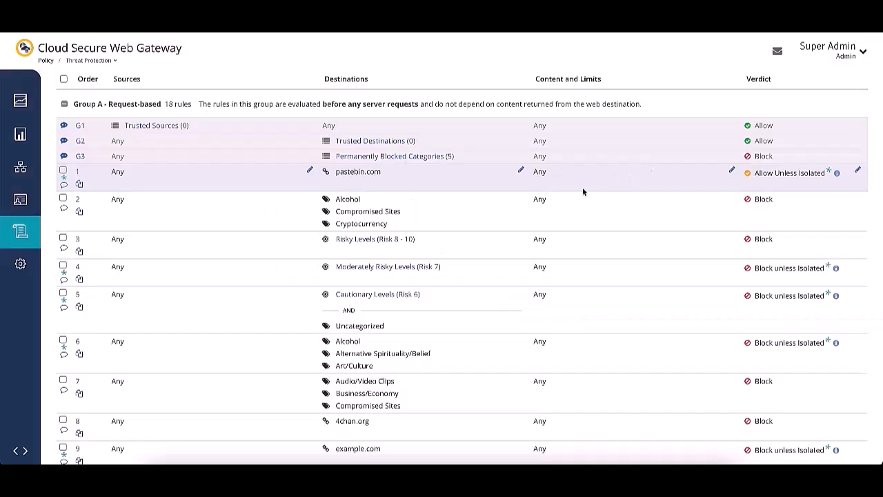
scroll(583, 187, "down", 2)
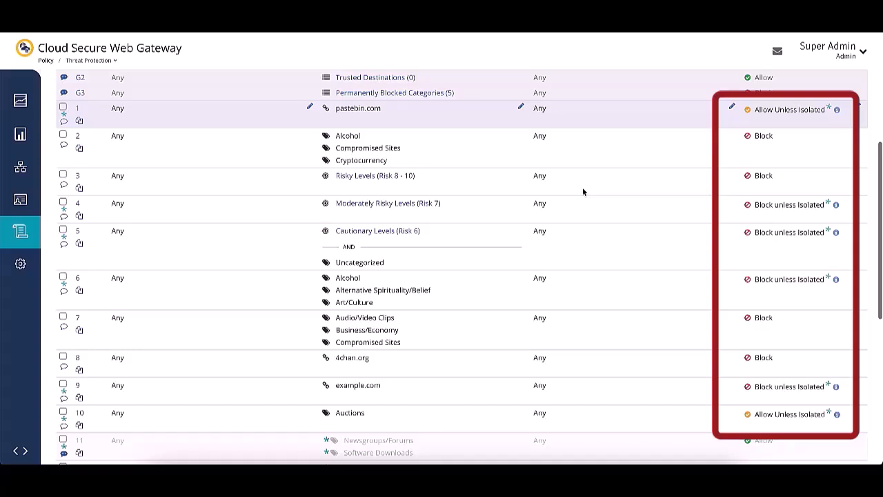
scroll(582, 191, "down", 3)
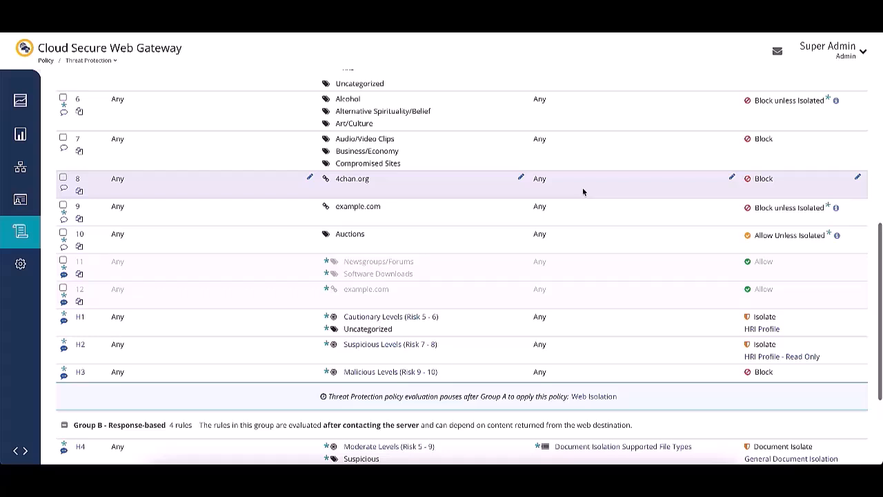
scroll(583, 187, "down", 1)
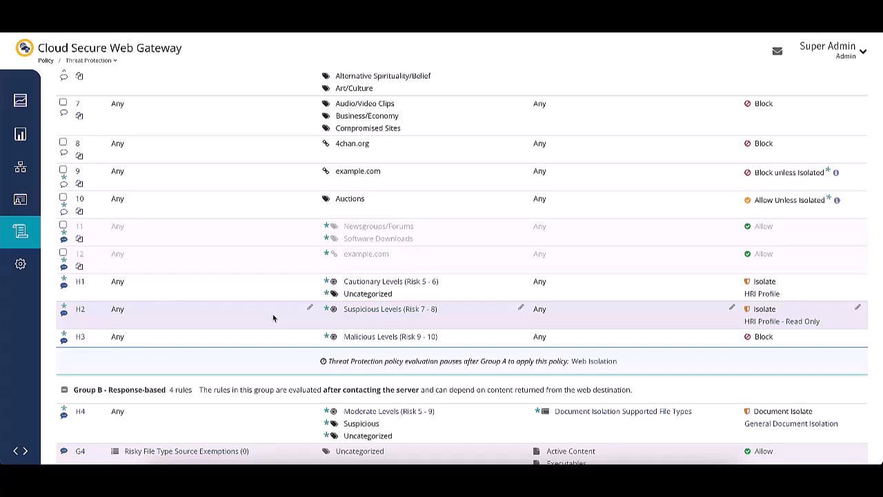
scroll(273, 314, "down", 1)
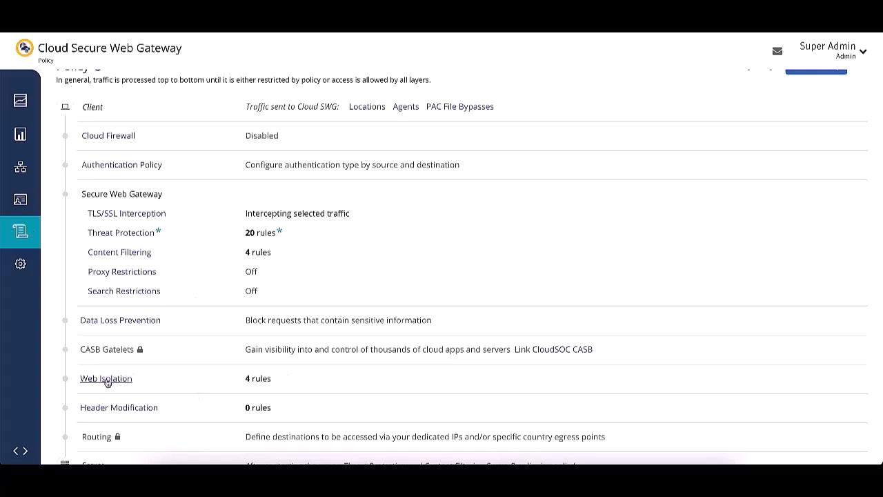
- Check the Web Isolation policy and return to the Threat Protection rules
left_click(106, 379)
left_click(120, 233)
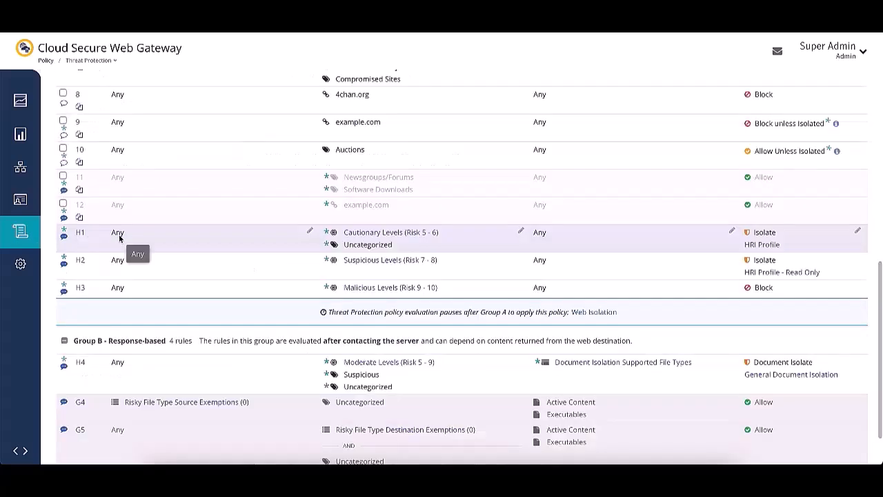
- View the isolation profiles of rules H1 and H2: HRI Profile and HRI Profile - Read Only
scroll(168, 330, "up", 1)
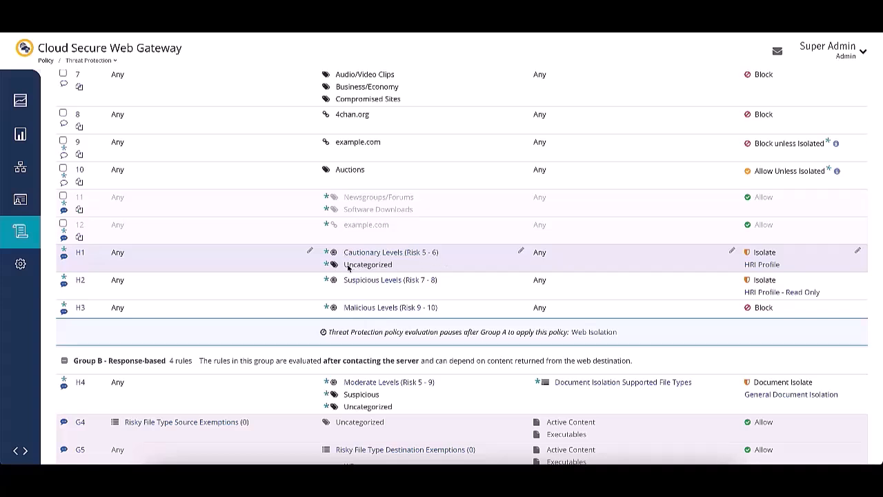
left_click(762, 266)
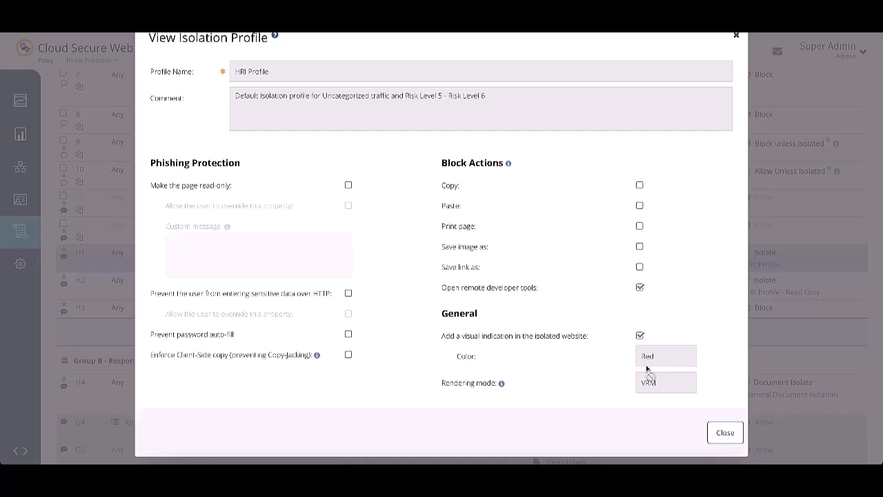
left_click(725, 433)
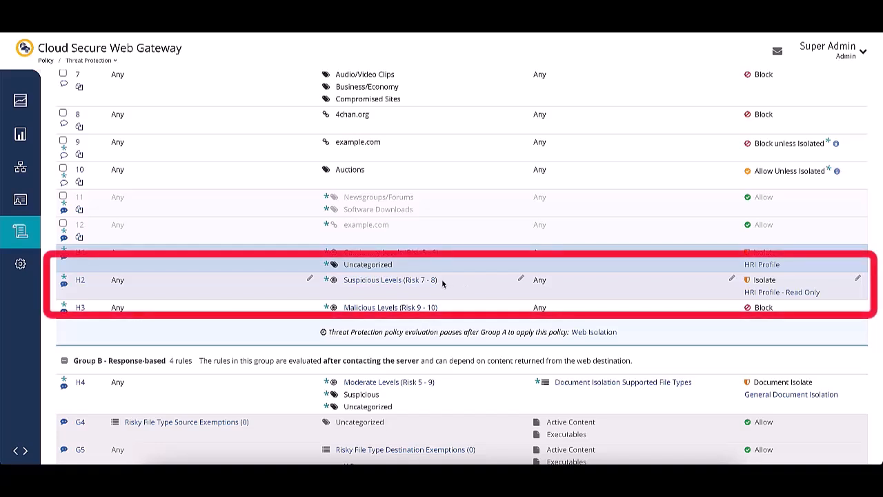
left_click(768, 294)
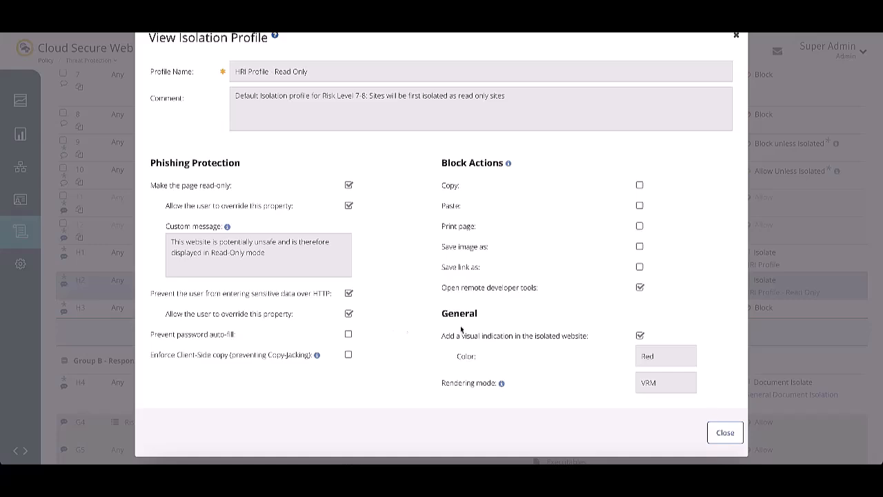
left_click(726, 433)
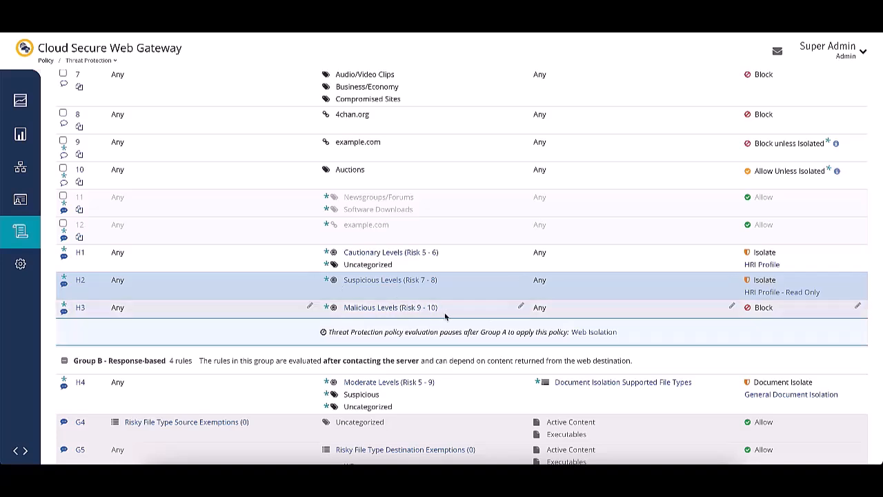
- Review rule H4's Document Isolation Supported File Types and open its General Document Isolation profile
scroll(445, 316, "down", 1)
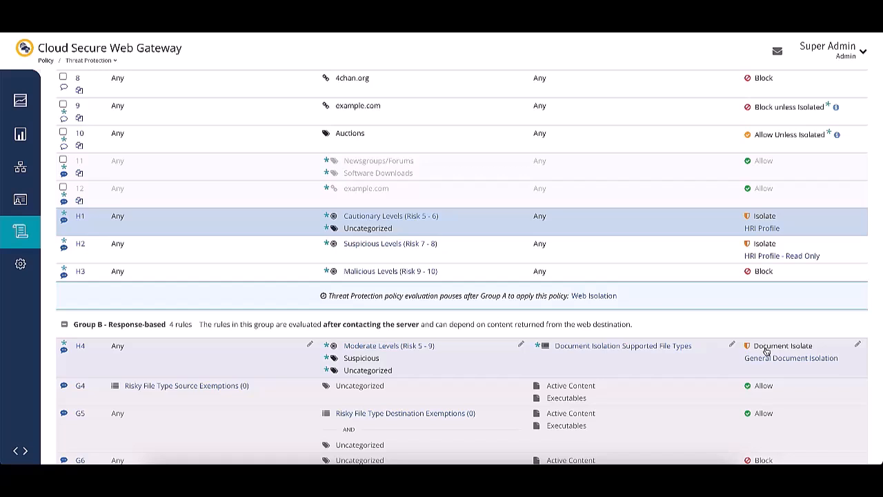
left_click(628, 350)
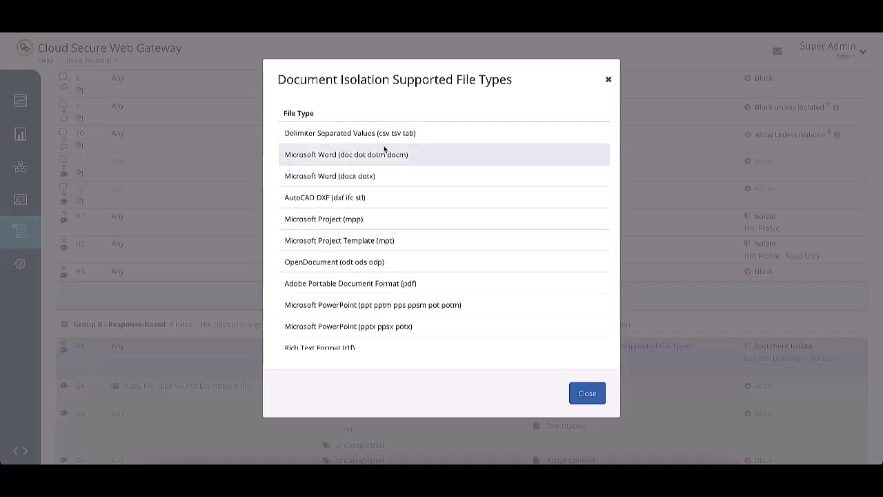
scroll(366, 280, "down", 3)
scroll(365, 283, "down", 1)
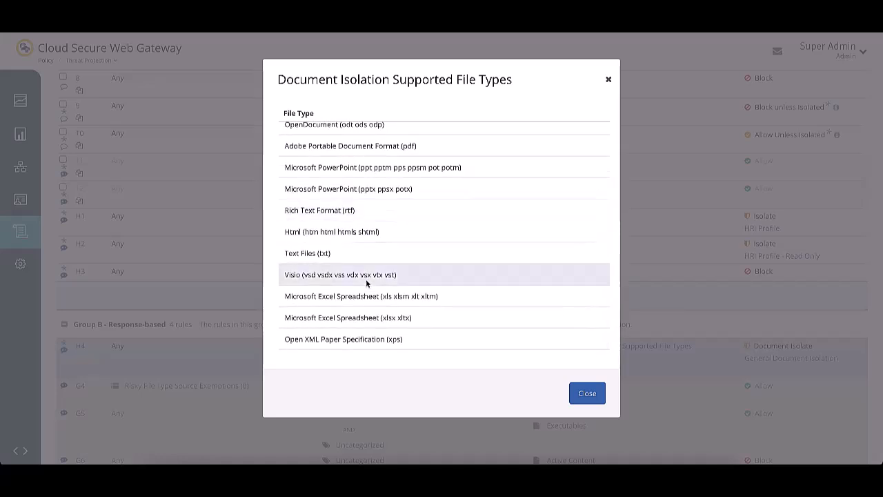
scroll(367, 283, "up", 1)
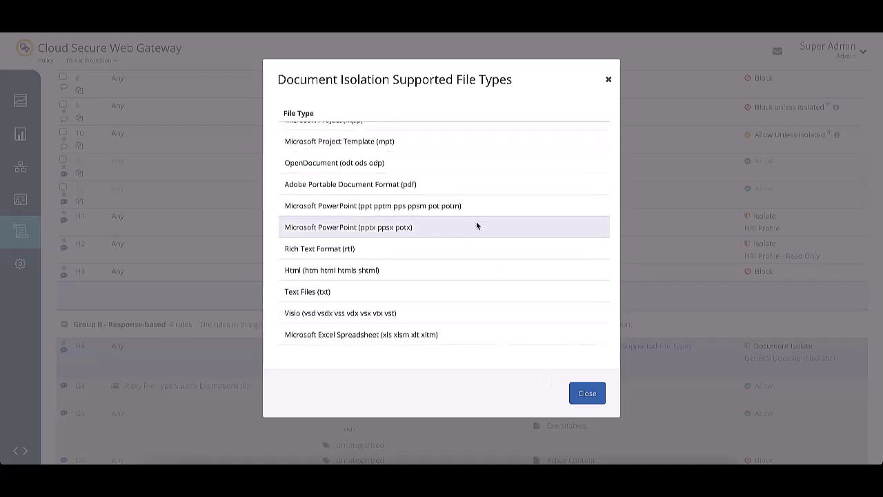
left_click(588, 395)
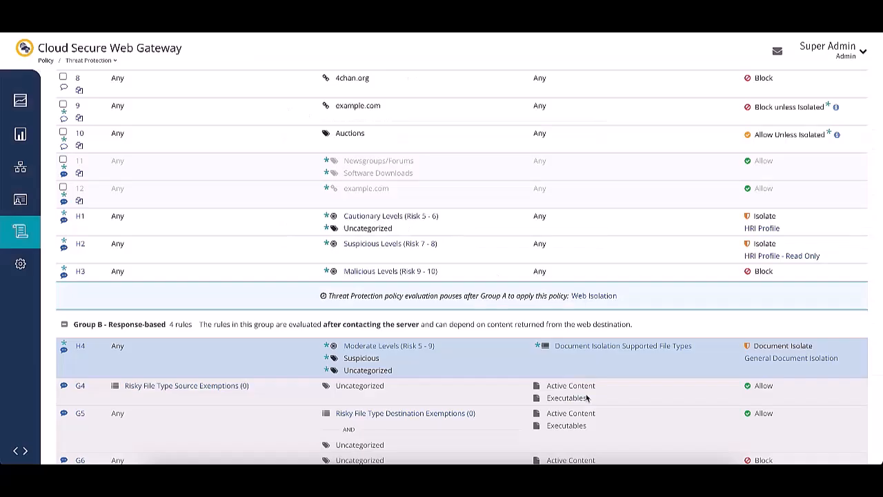
left_click(773, 359)
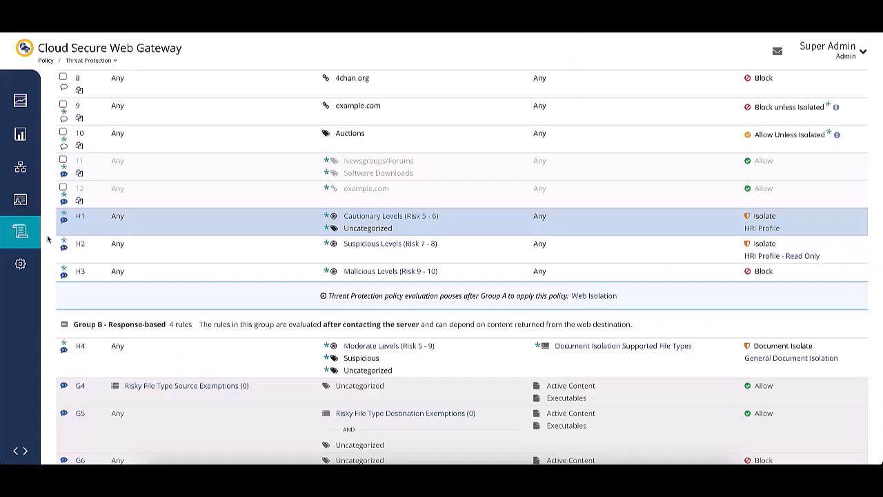
- Enable the disabled Allow rules 11 (Newsgroups/Forums and Software Downloads) and 12 (example.com)
scroll(48, 239, "up", 4)
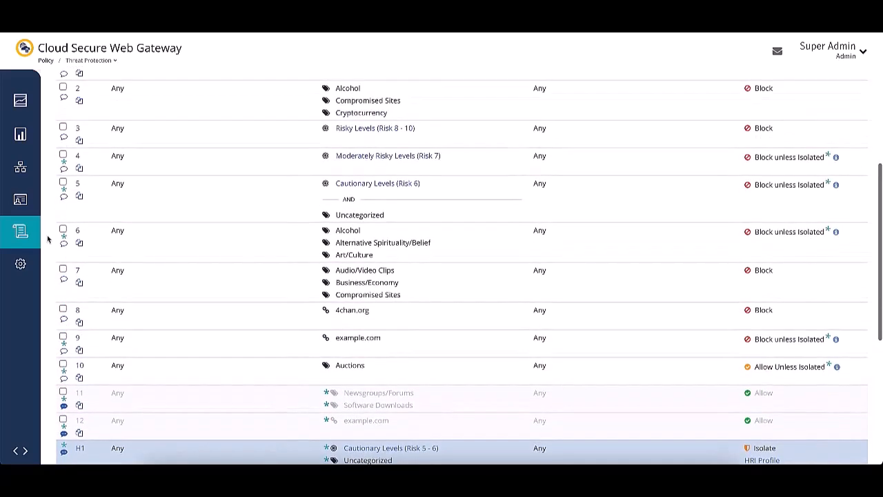
scroll(48, 239, "down", 1)
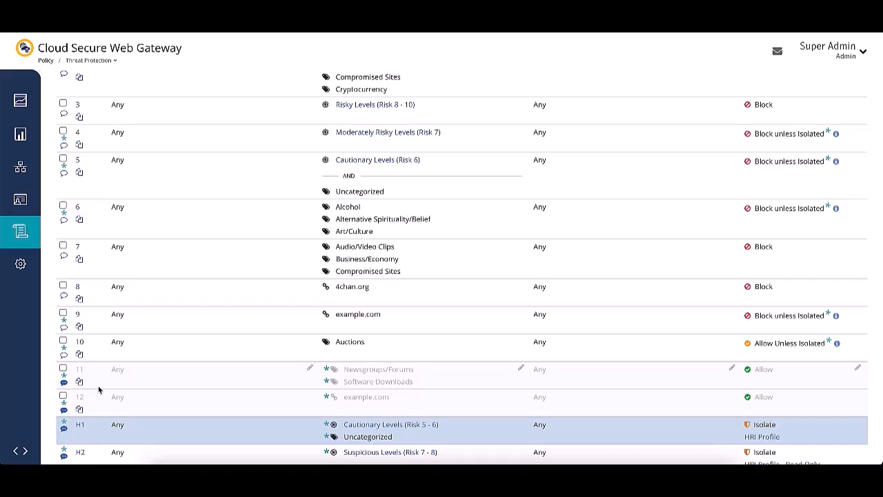
scroll(98, 389, "down", 1)
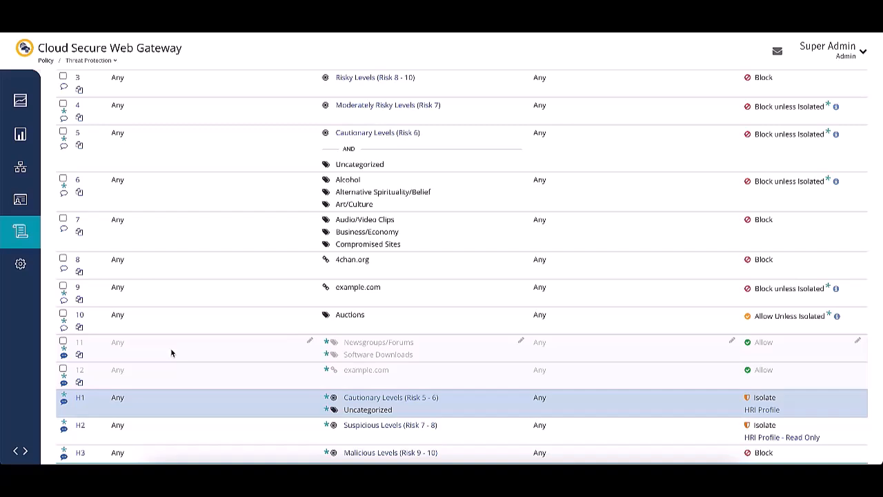
scroll(172, 353, "down", 2)
left_click(62, 282)
left_click(63, 310)
scroll(106, 286, "up", 5)
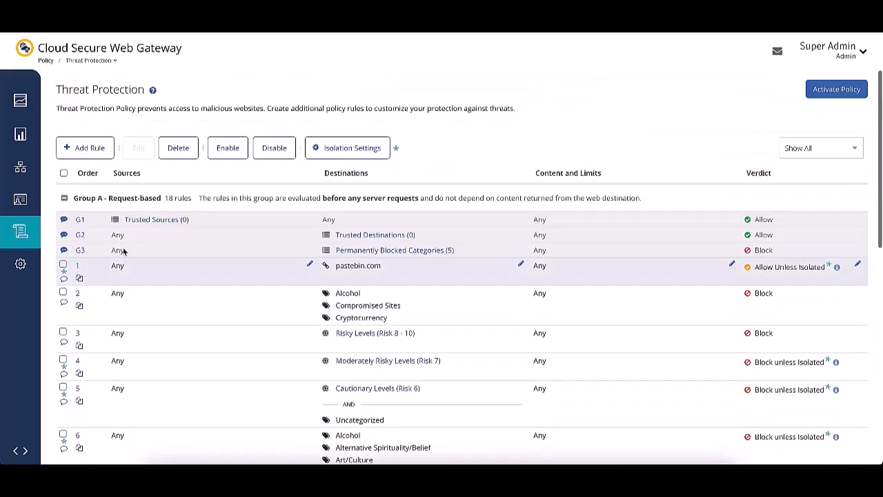
left_click(228, 149)
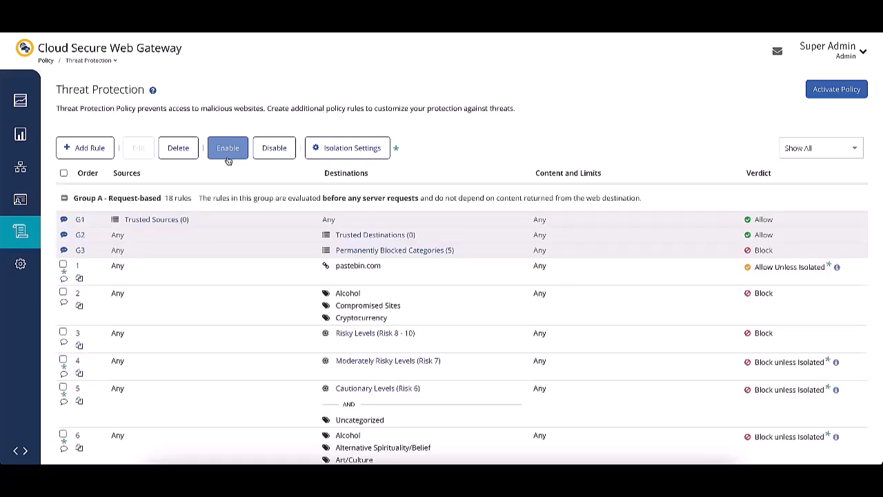
scroll(229, 160, "down", 2)
scroll(228, 160, "down", 6)
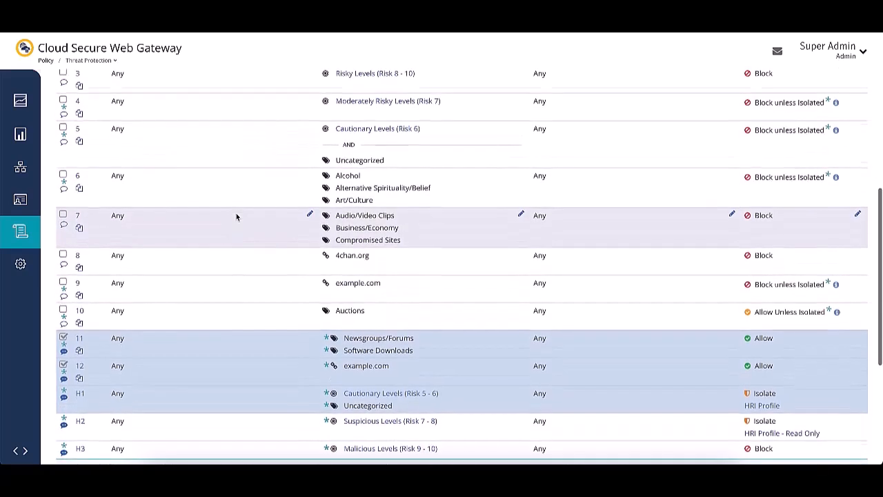
- Mark Allow rule 12 for example.com for deletion
scroll(207, 262, "up", 2)
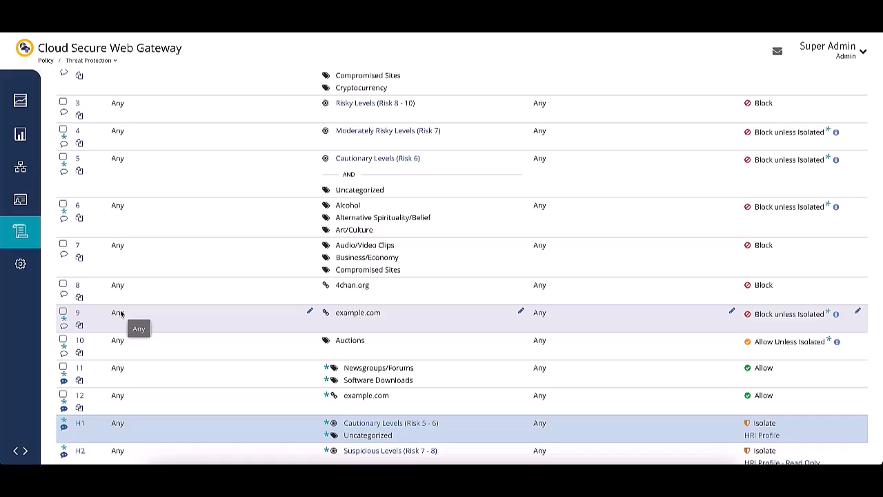
left_click(63, 394)
scroll(351, 276, "down", 1)
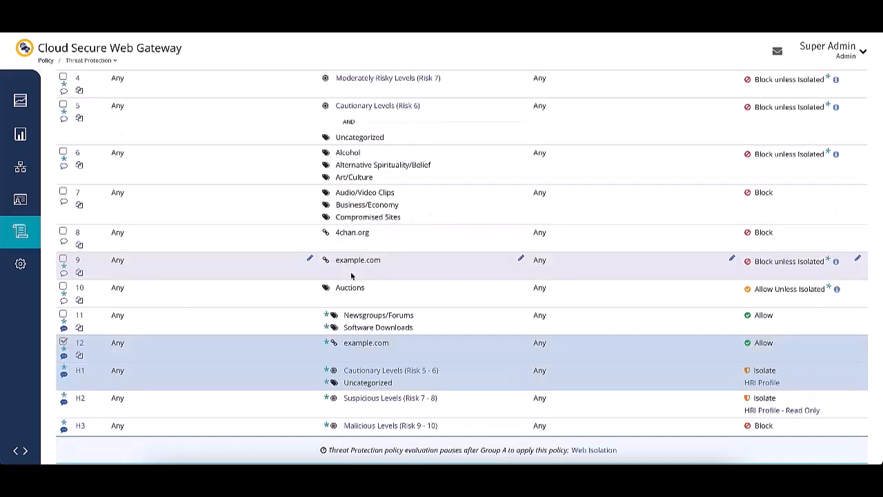
scroll(351, 275, "up", 5)
left_click(178, 146)
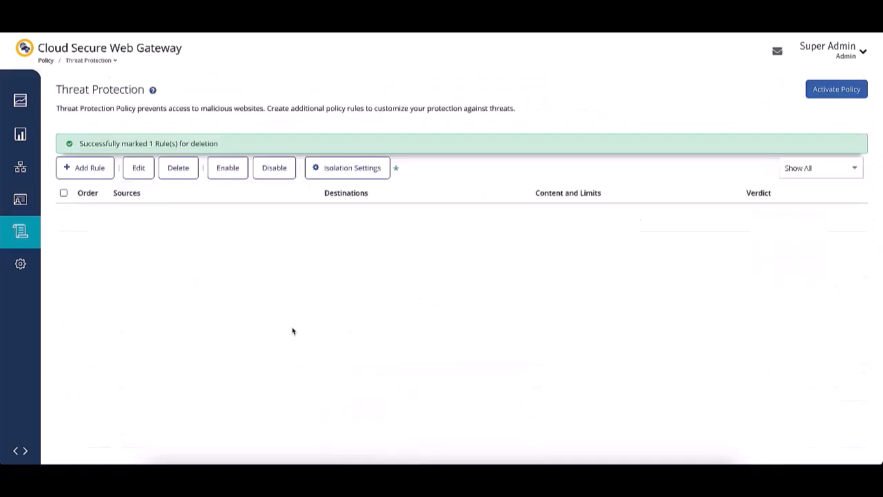
- Change the verdict of rule 9 for example.com to Block and save the rule
scroll(523, 258, "down", 5)
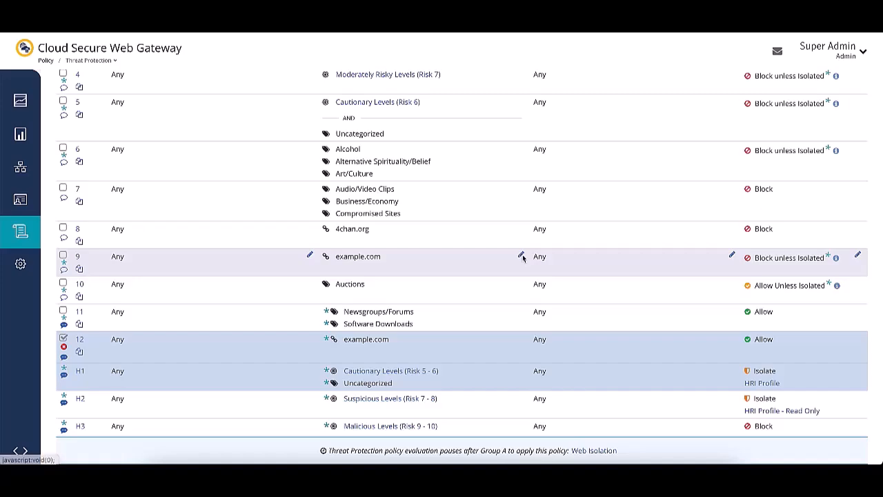
left_click(523, 256)
scroll(523, 258, "down", 3)
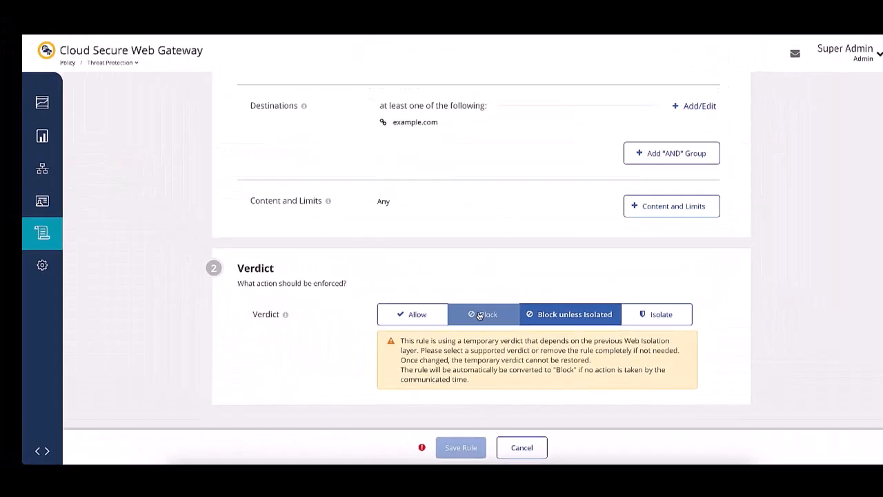
left_click(481, 315)
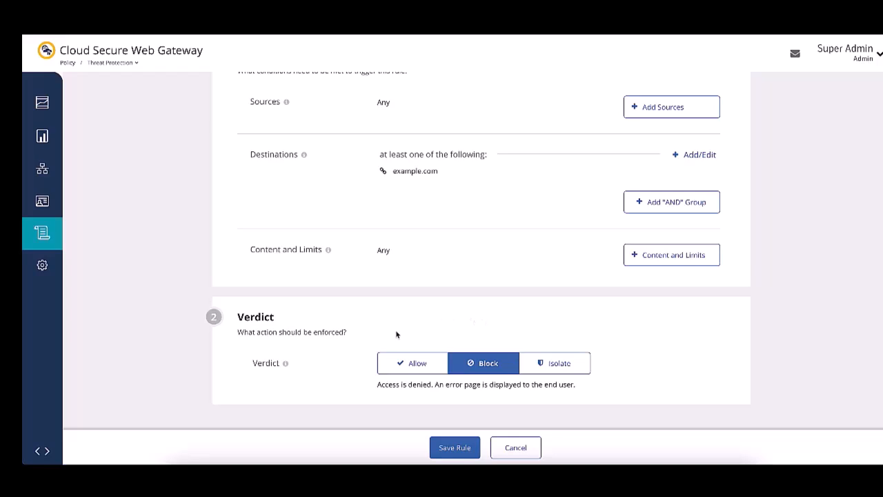
left_click(454, 448)
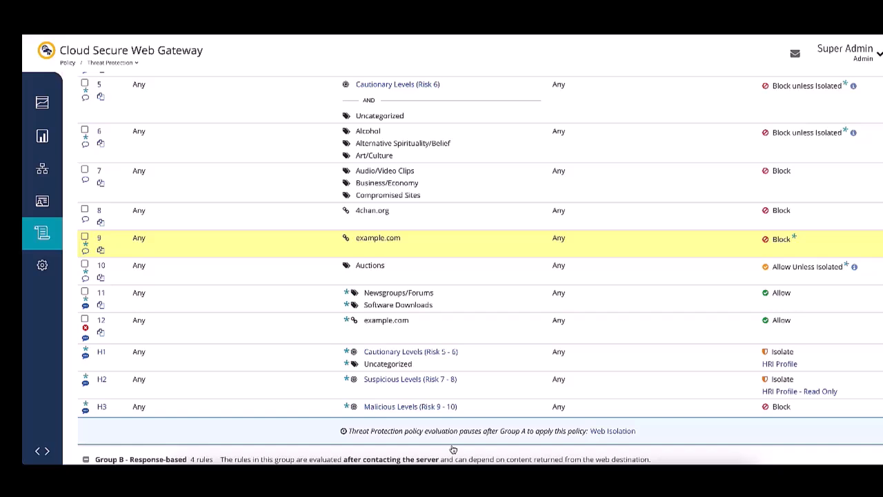
- Set the verdict of rule 6 (Alcohol, Alternative Spirituality/Belief, Art/Culture) to Block, save it and move the rule to the last row
scroll(465, 297, "up", 4)
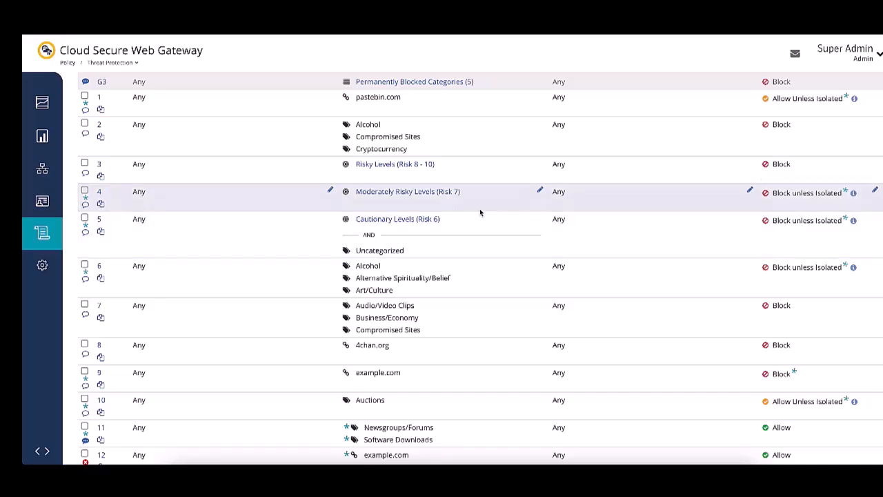
scroll(306, 277, "down", 2)
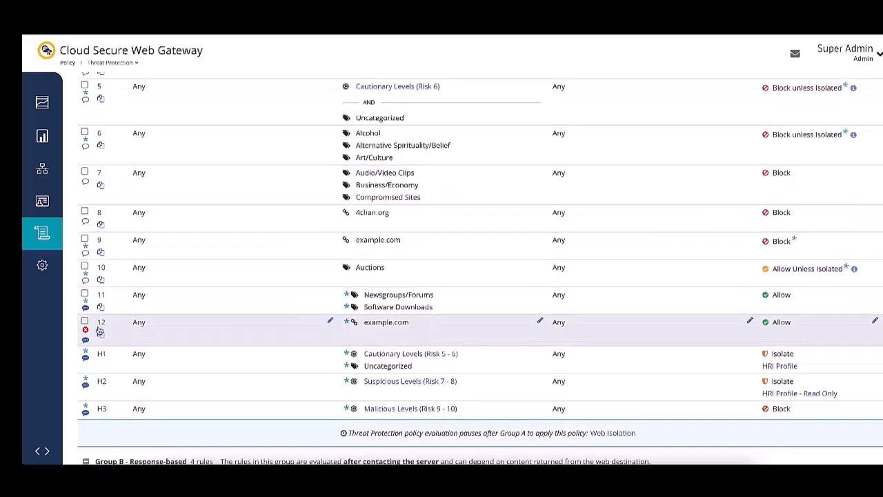
scroll(604, 234, "up", 2)
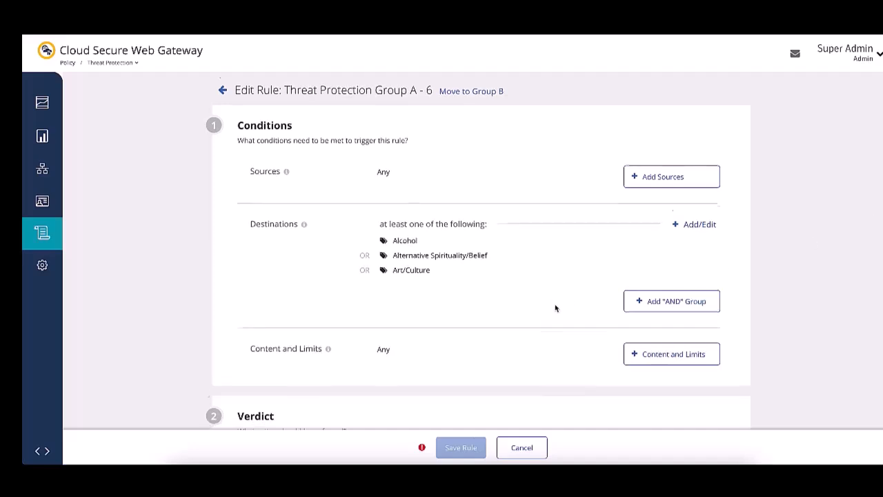
scroll(476, 347, "down", 3)
left_click(488, 351)
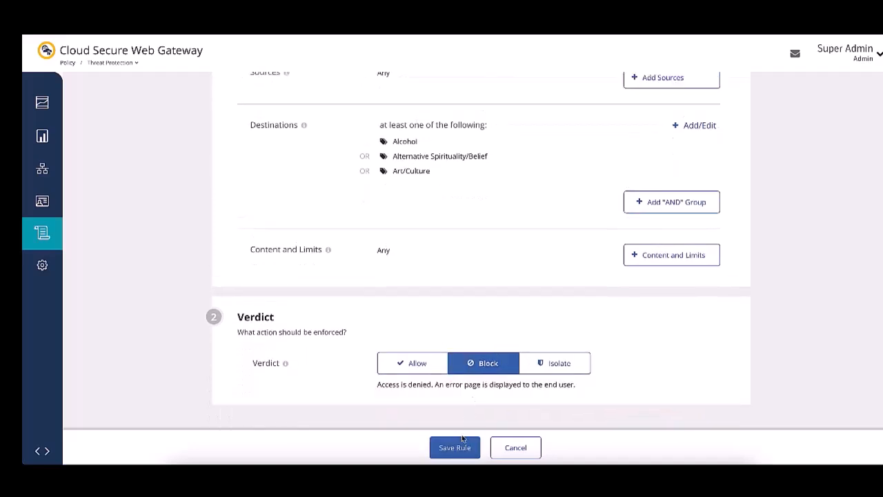
left_click(461, 447)
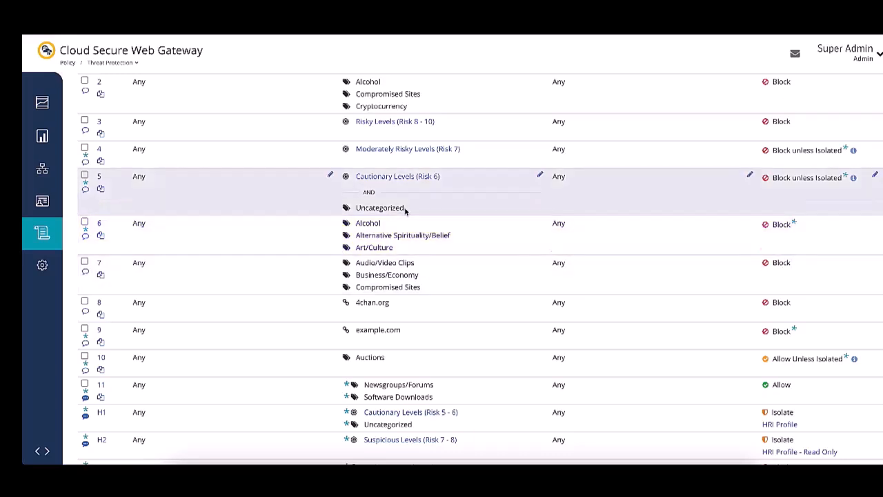
left_click(100, 228)
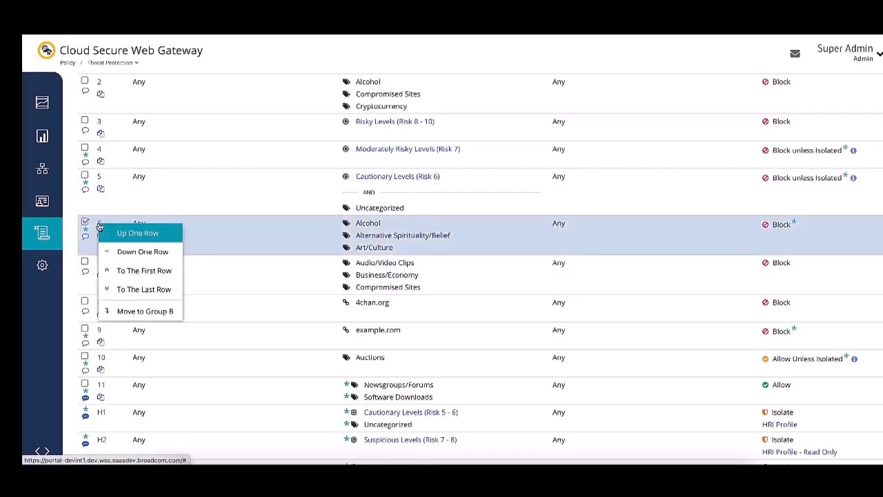
left_click(143, 289)
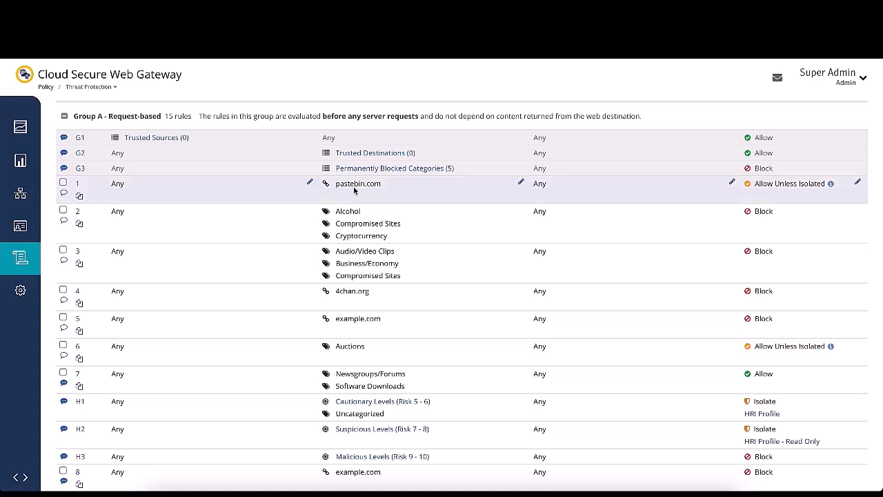
- Mark Group A rule 4 for pastebin.com for deletion
scroll(356, 191, "down", 1)
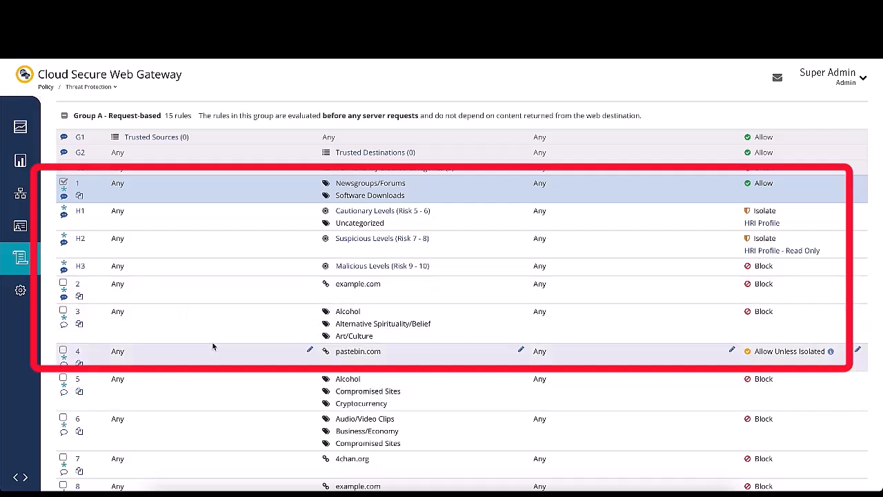
left_click(63, 350)
scroll(253, 264, "up", 3)
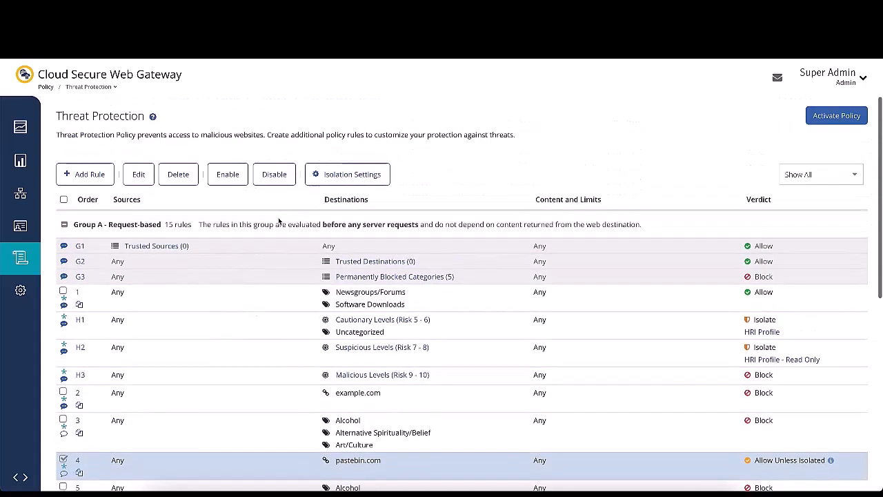
left_click(178, 174)
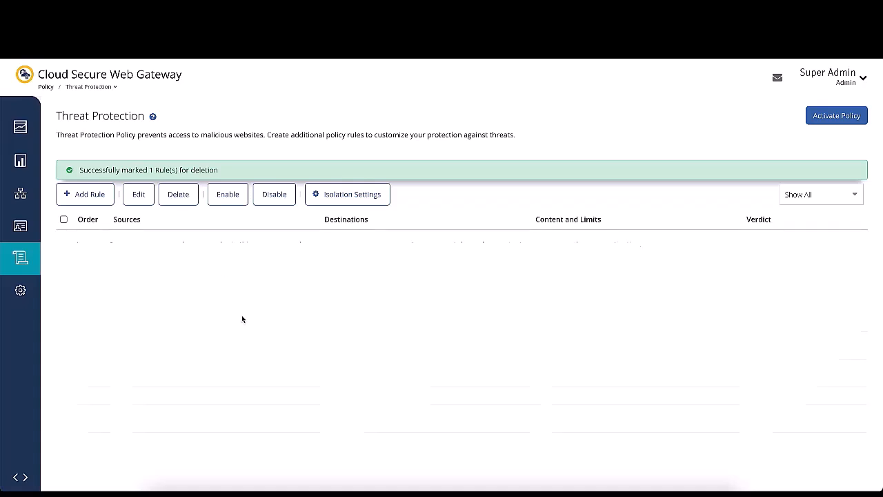
- Change the verdict of Group A rule 9 for Auctions to Allow and save the rule
scroll(243, 317, "down", 4)
mouse_move(667, 376)
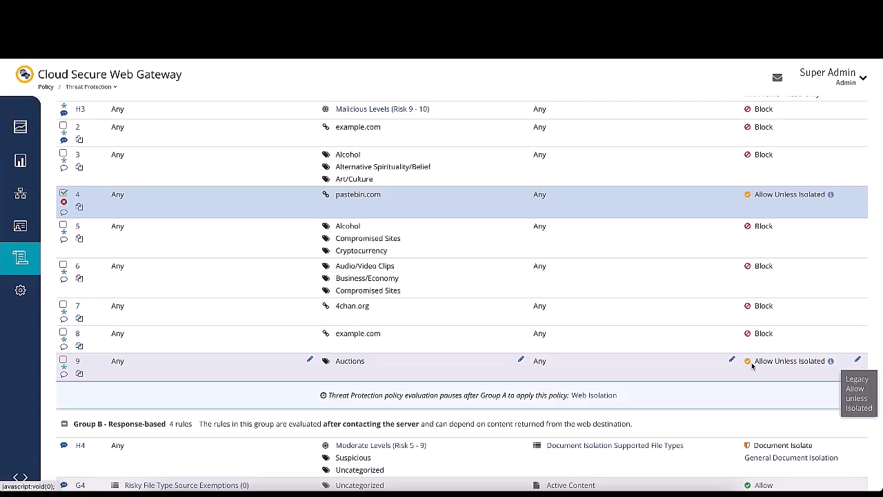
left_click(857, 361)
scroll(495, 358, "down", 2)
left_click(391, 339)
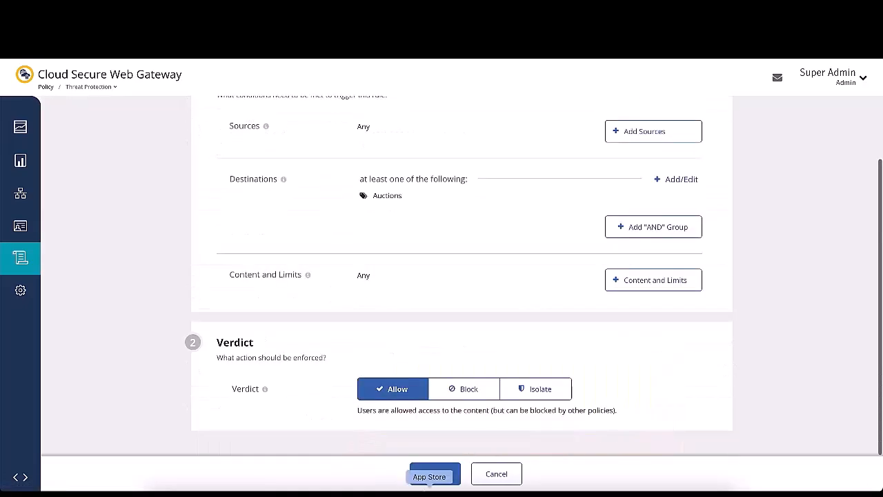
left_click(436, 475)
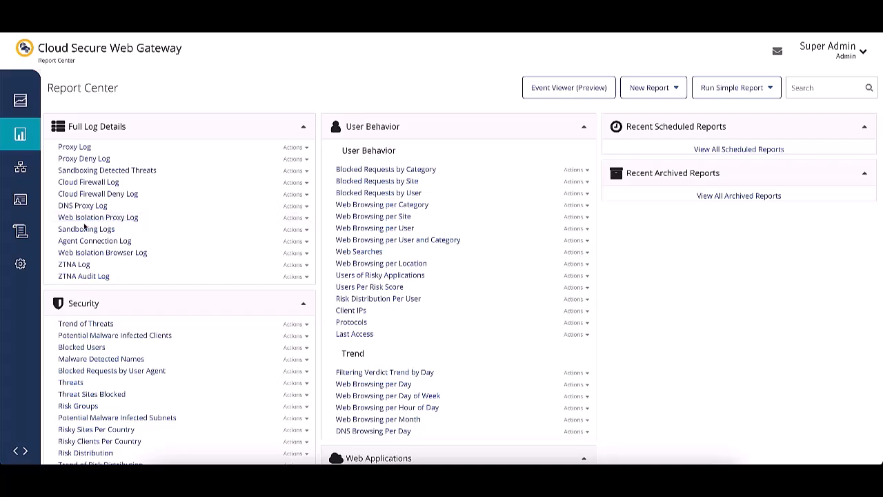
- Open the Web Isolation Proxy Log report from the Report Center's full log details
left_click(87, 218)
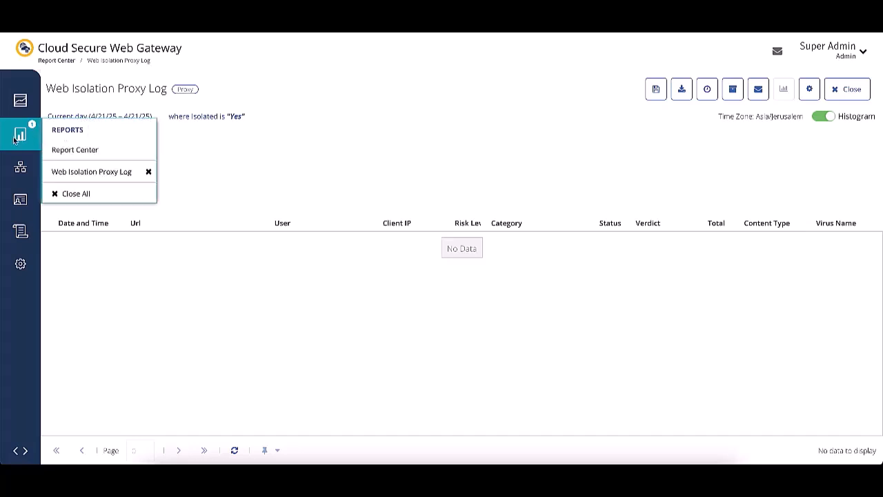
key("ctrl+a")
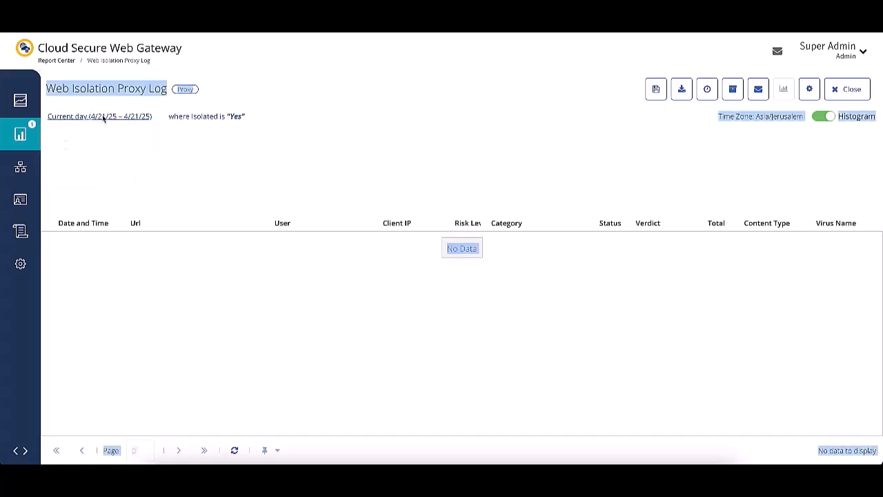